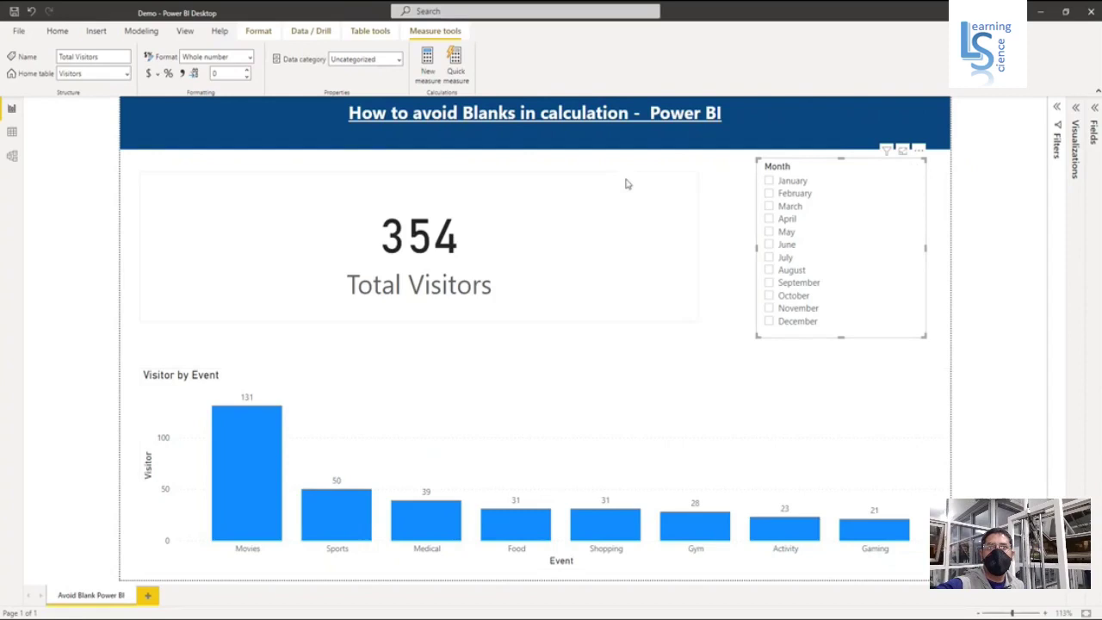
Check the data tables, then filter the Month slicer to September so the card shows 107
left_click(12, 132)
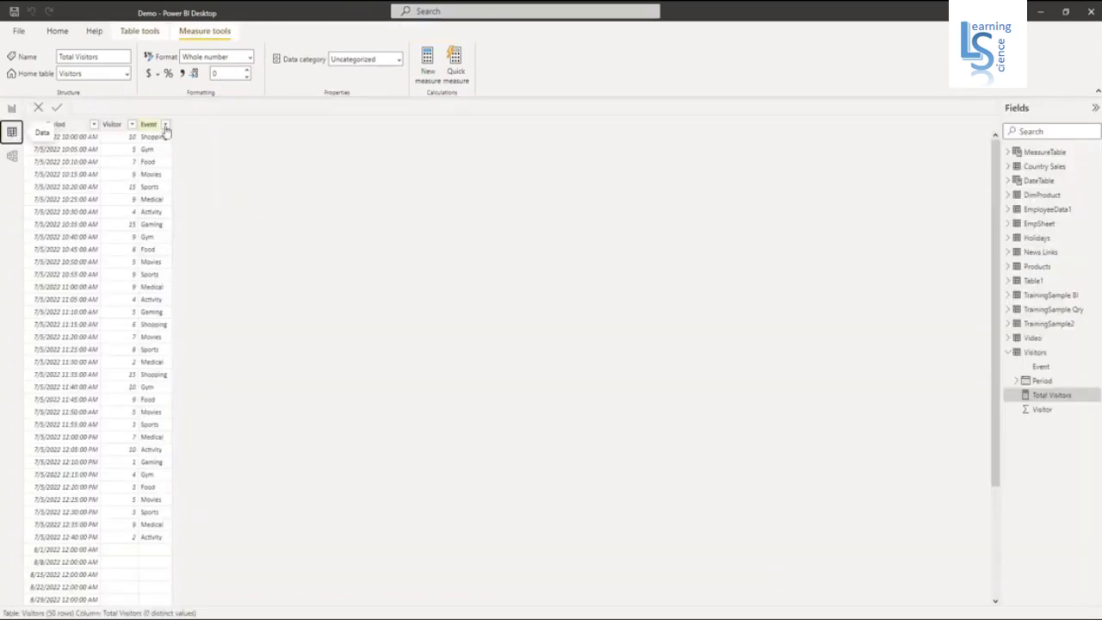
left_click(12, 110)
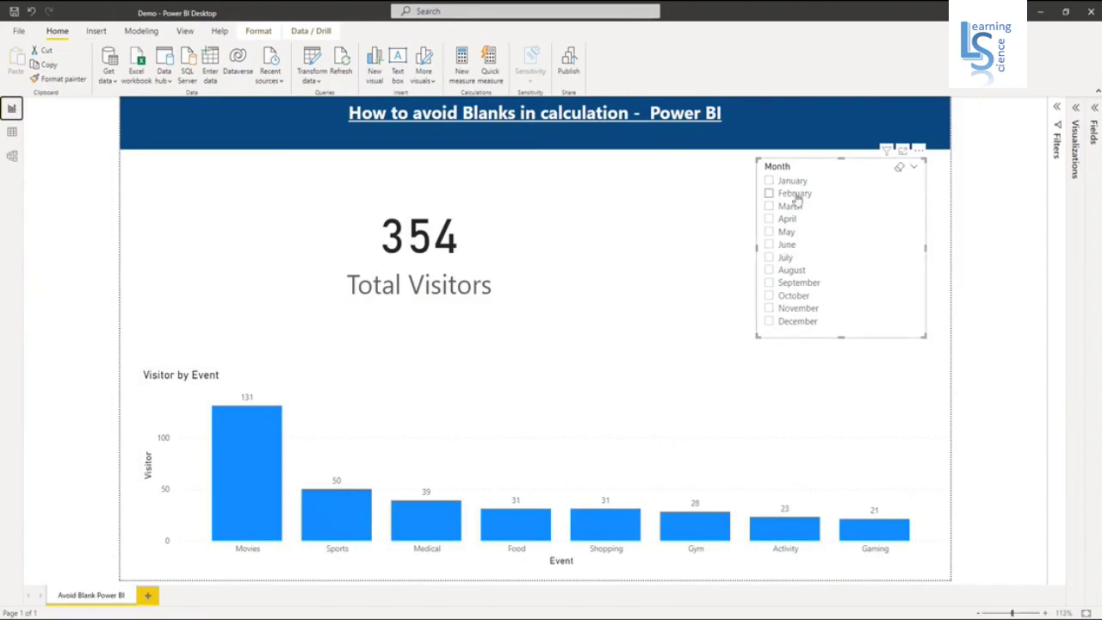
left_click(791, 289)
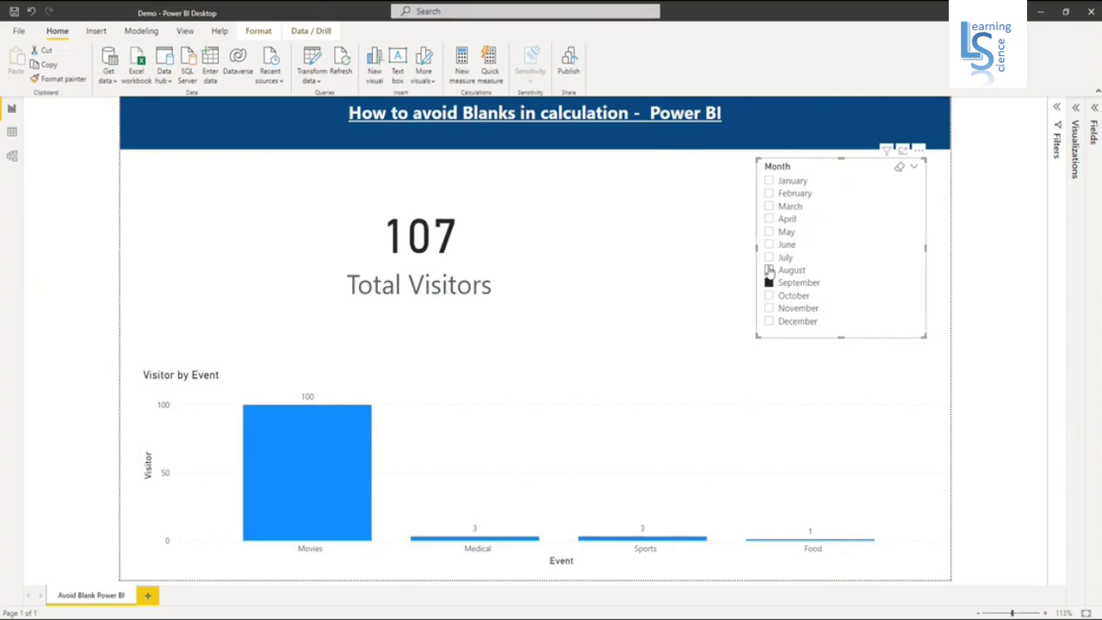
left_click(769, 206)
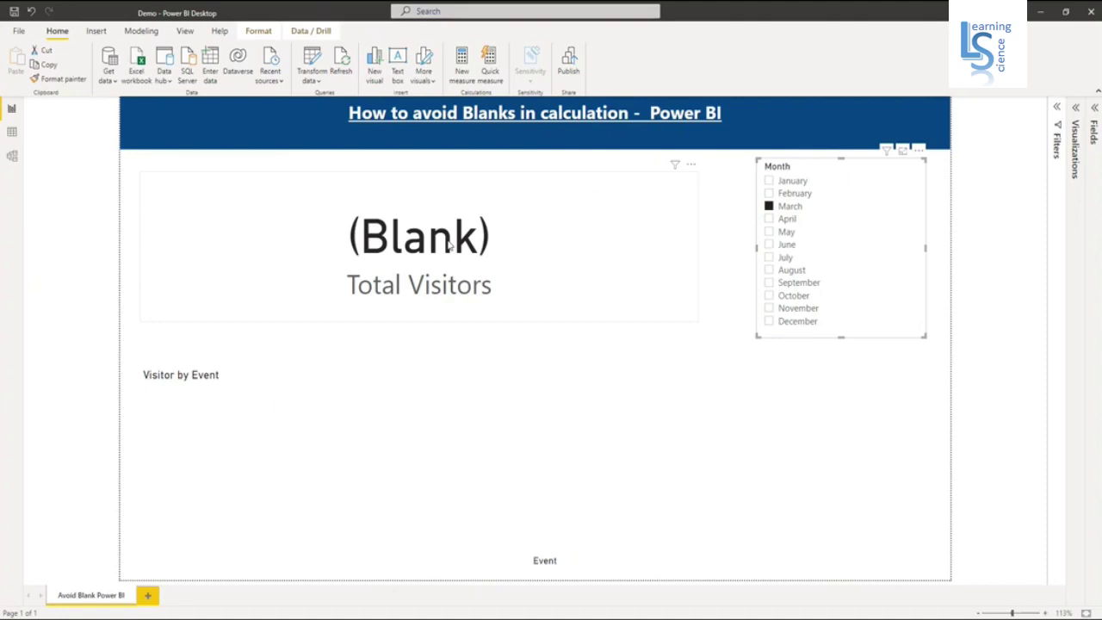
left_click(770, 208)
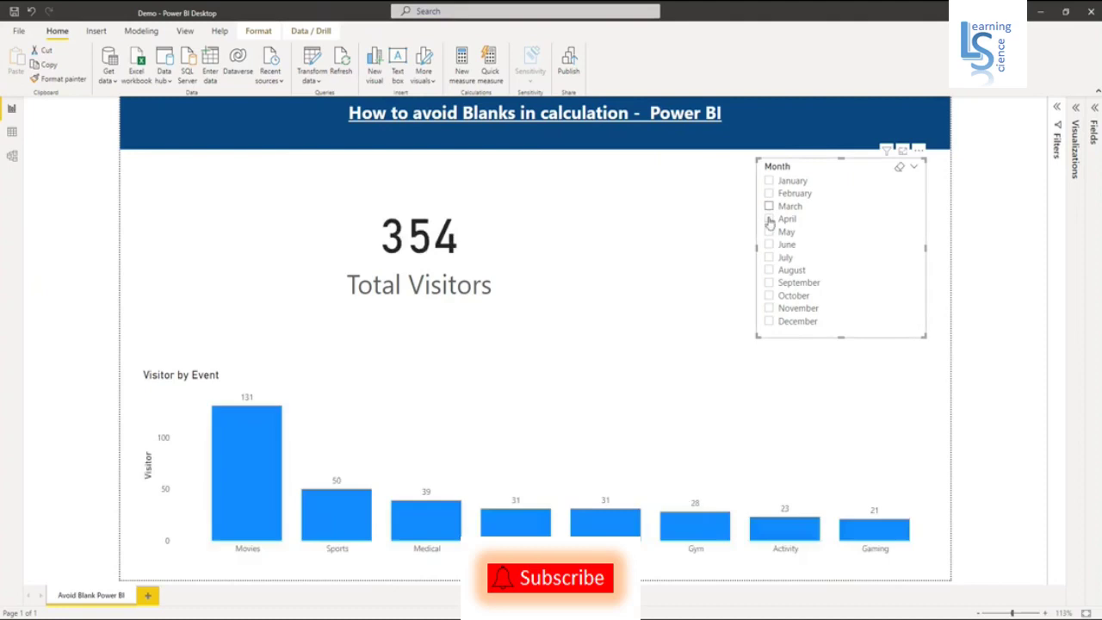
left_click(770, 283)
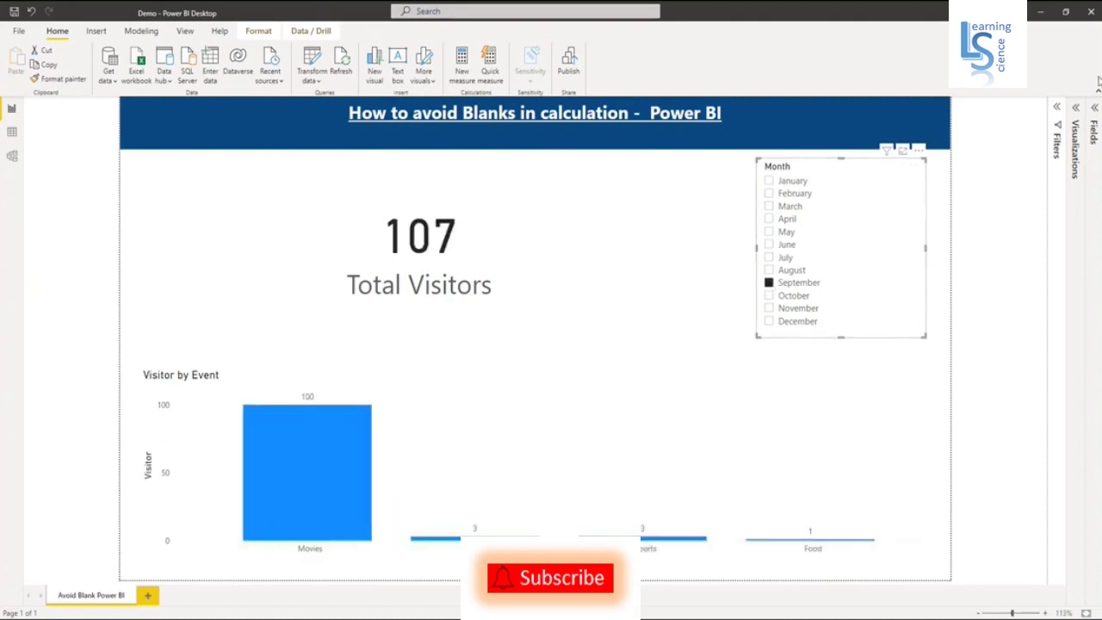
Select the Total Visitors measure in the Visitors table and expand the formula bar
left_click(1076, 110)
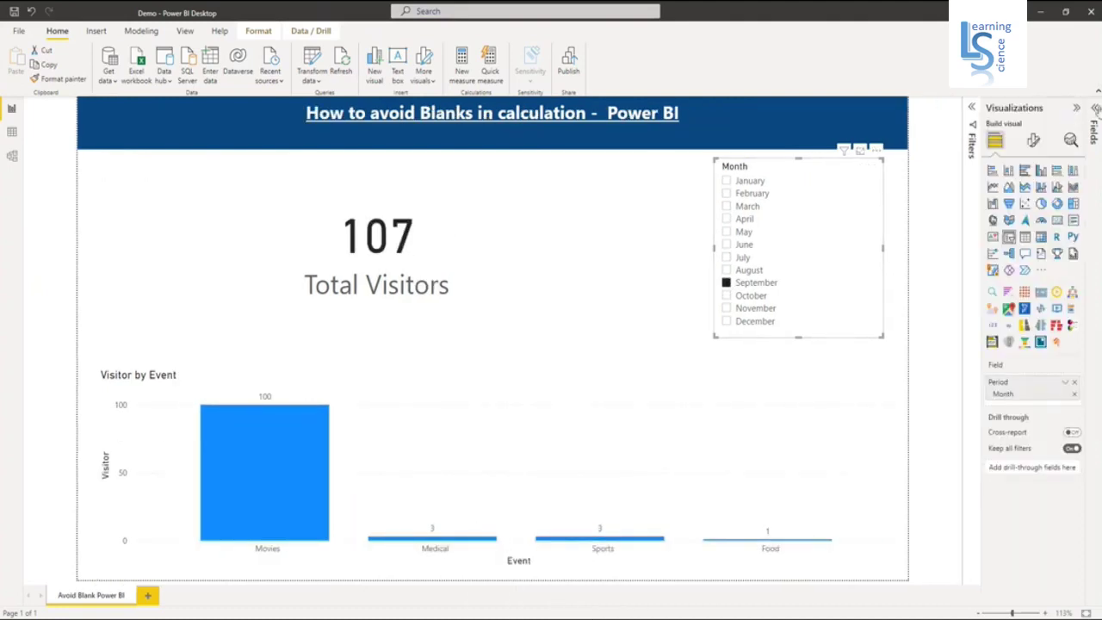
left_click(1079, 112)
left_click(1094, 129)
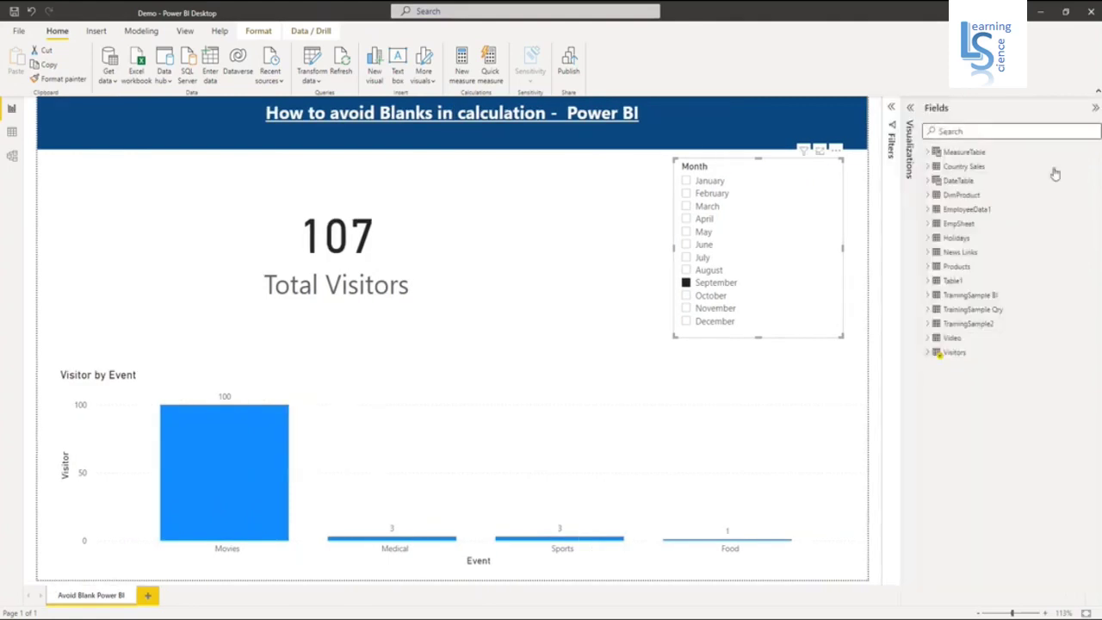
left_click(927, 353)
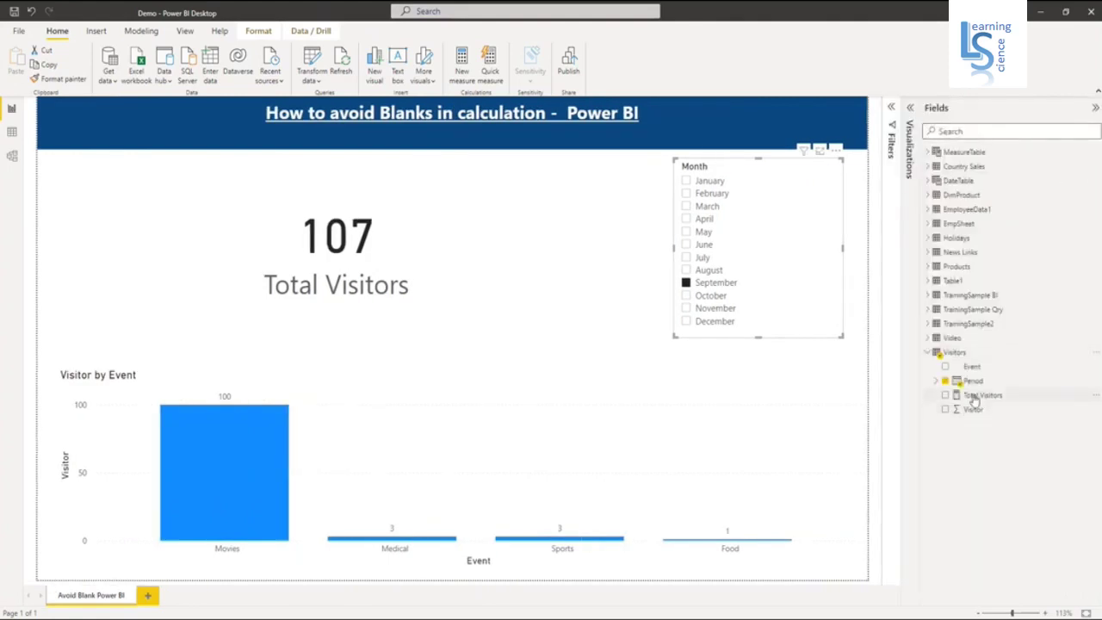
left_click(978, 395)
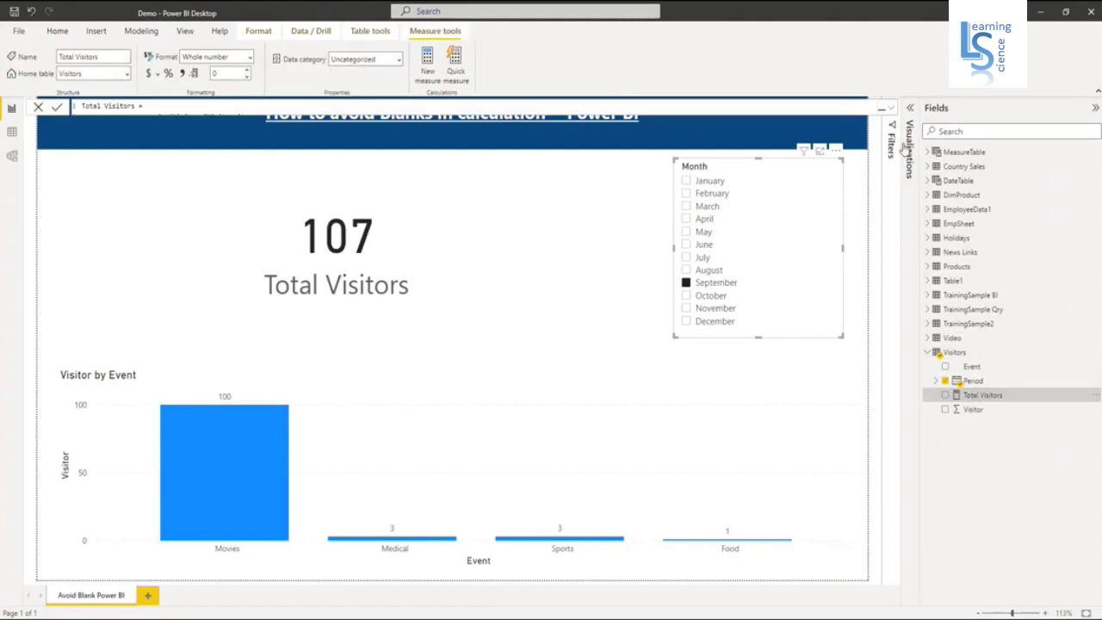
left_click(887, 108)
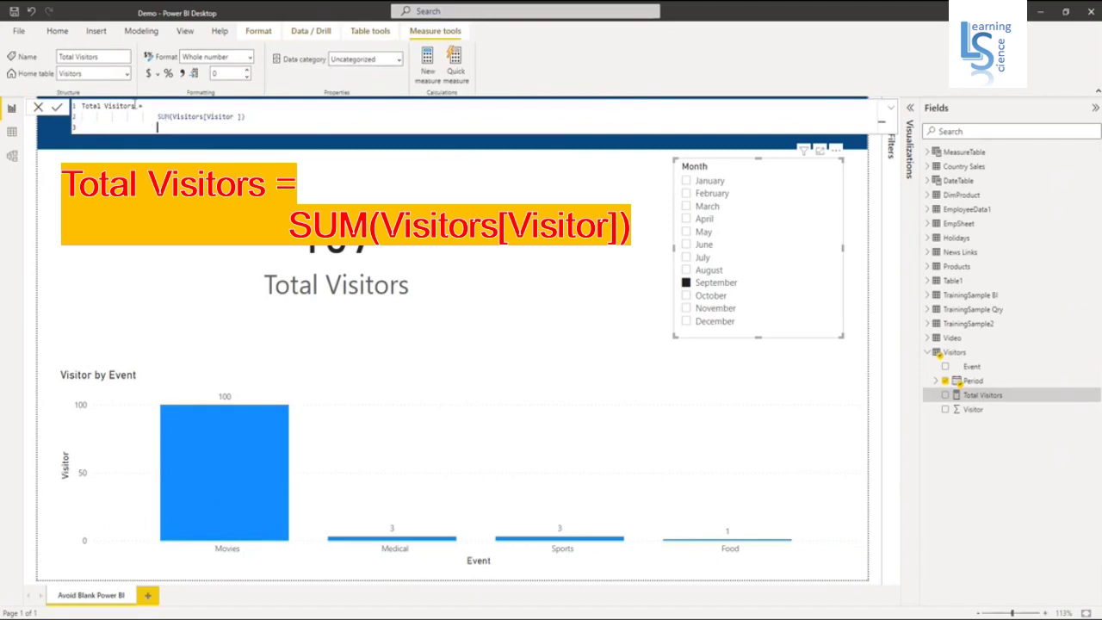
Select the SUM expression, then place the caret right after 'Total Visitors ='
left_click(152, 117)
left_click_drag(152, 116, 270, 116)
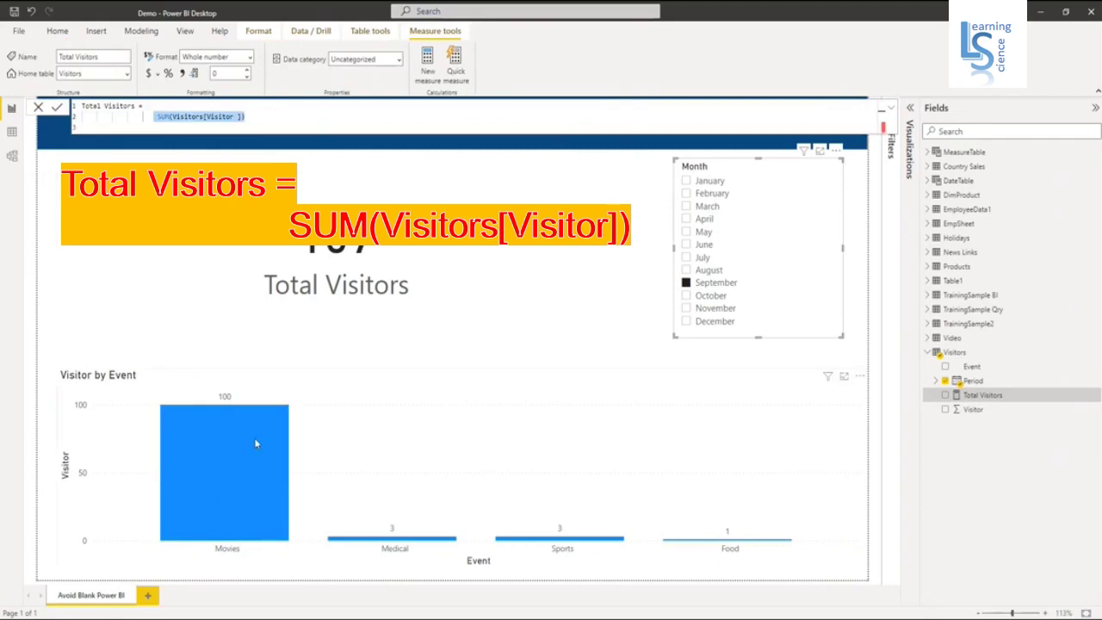
mouse_move(256, 445)
left_click(184, 105)
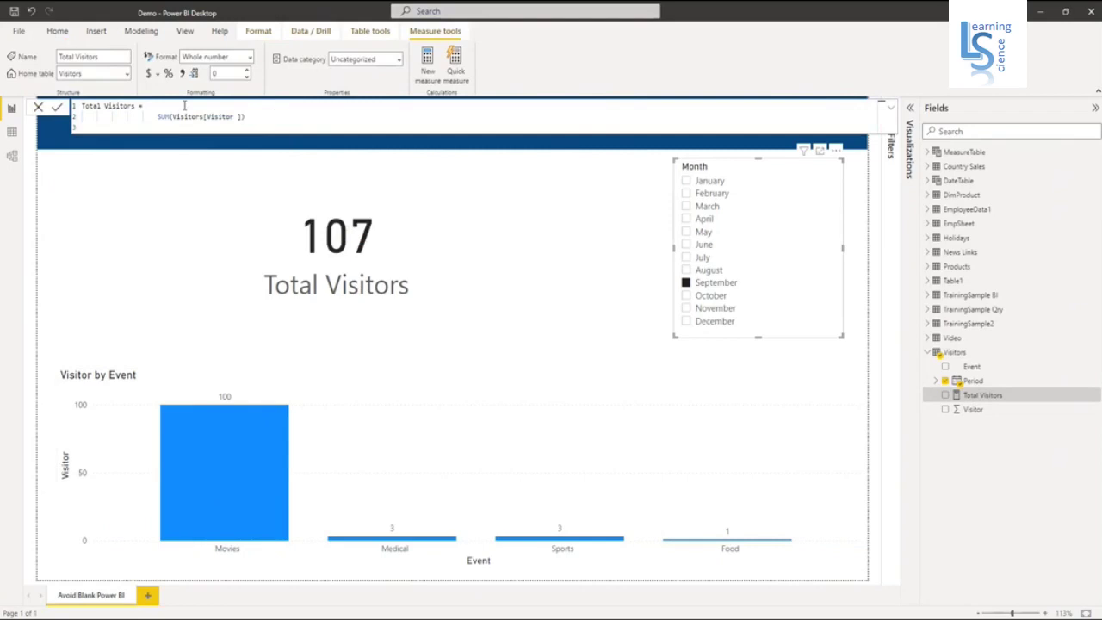
Insert COALESCE( in front of the SUM expression using autocomplete
type("C")
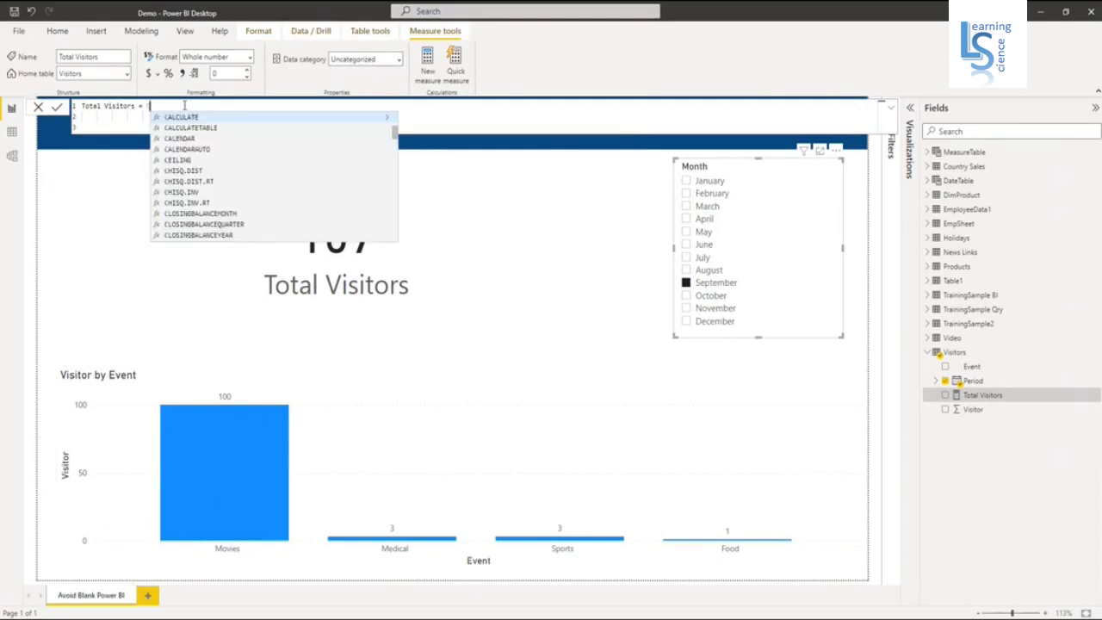
type("O")
key("BackSpace")
type("OA")
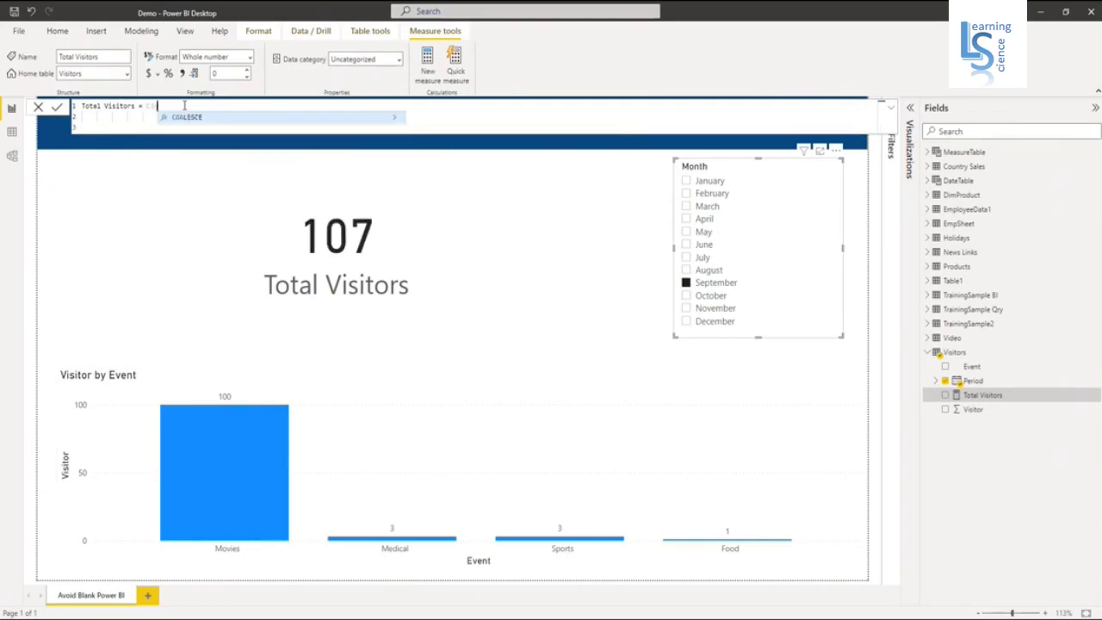
key("Tab")
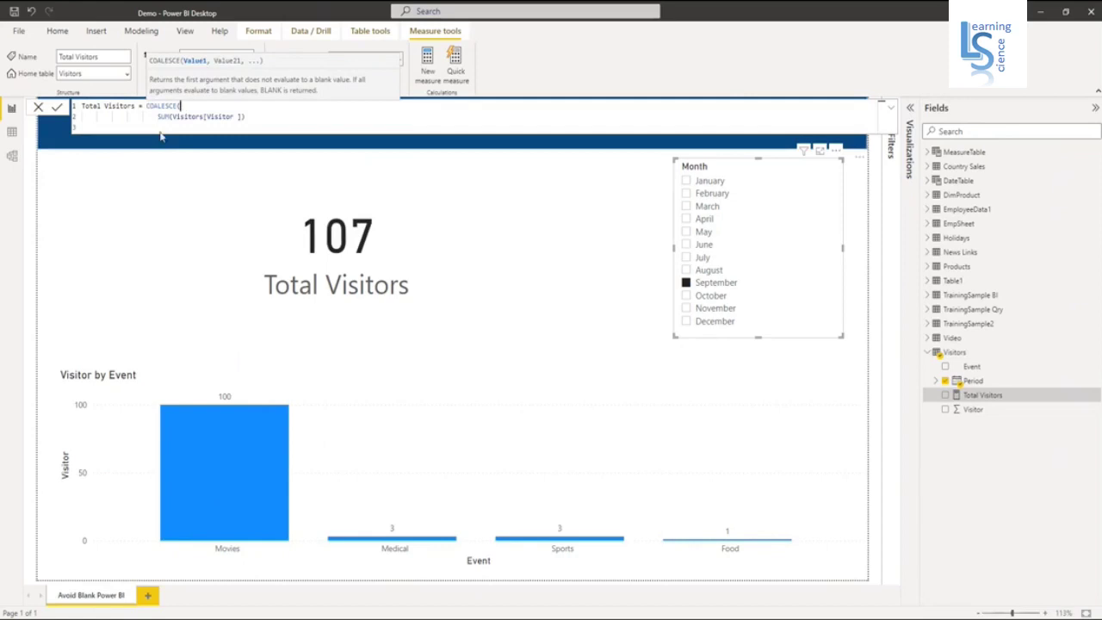
Add a 0 fallback on a new line to close COALESCE, and commit the measure
left_click(252, 116)
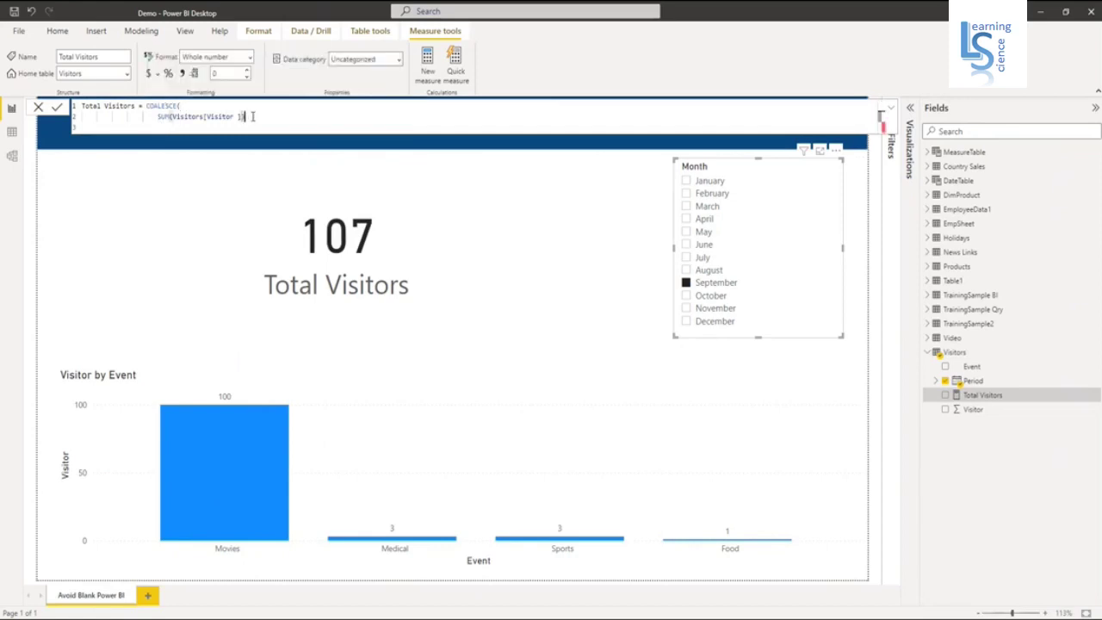
type(",")
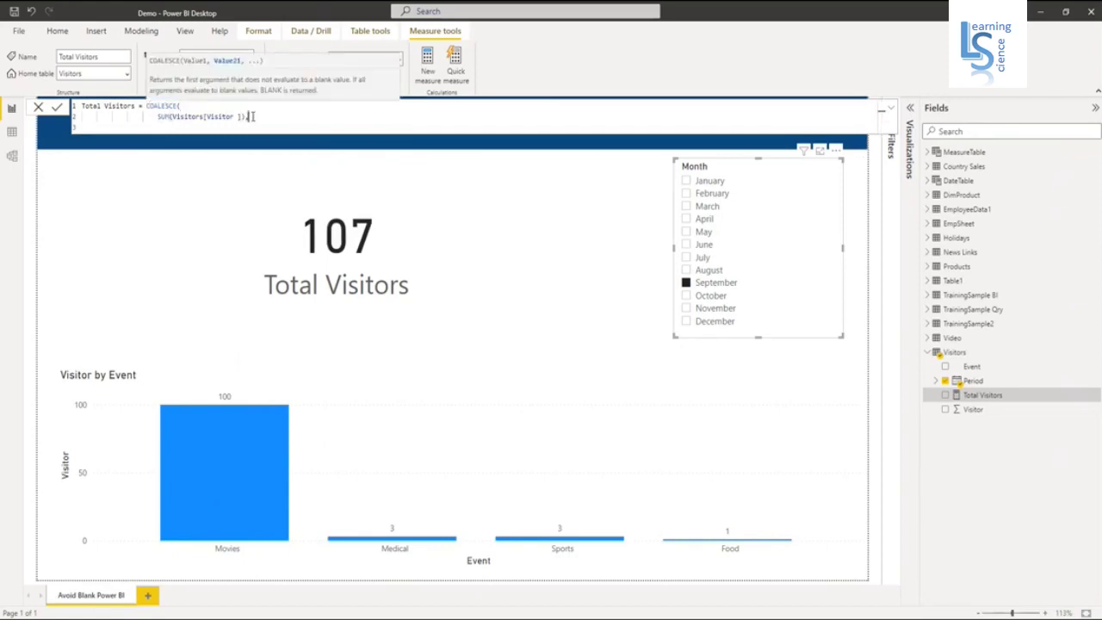
key("shift+Return")
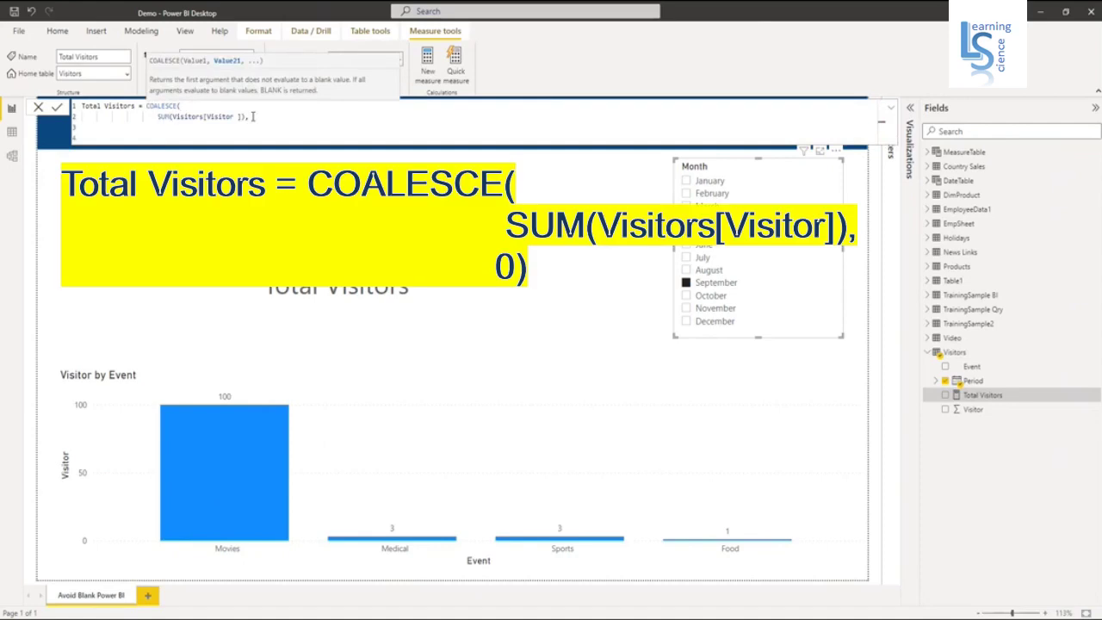
type("0)")
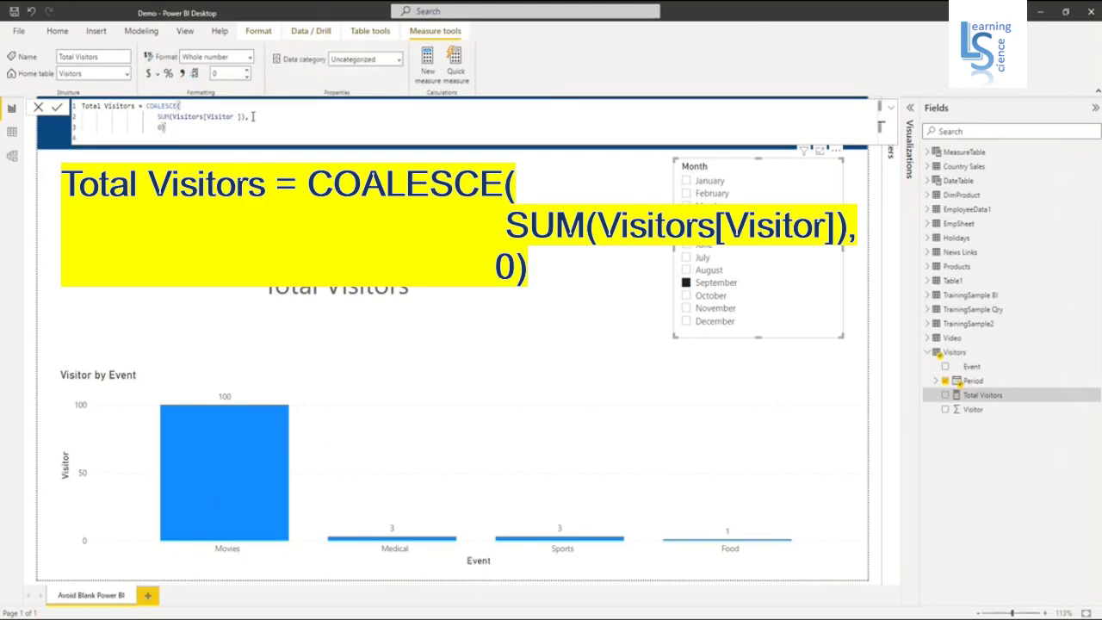
key("Return")
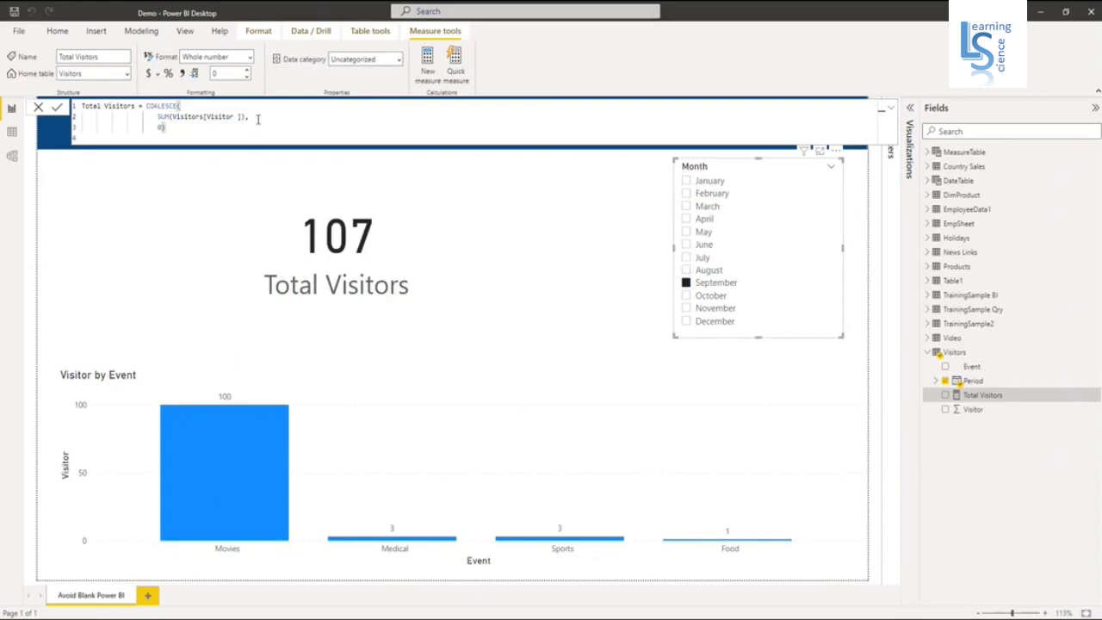
key("Escape")
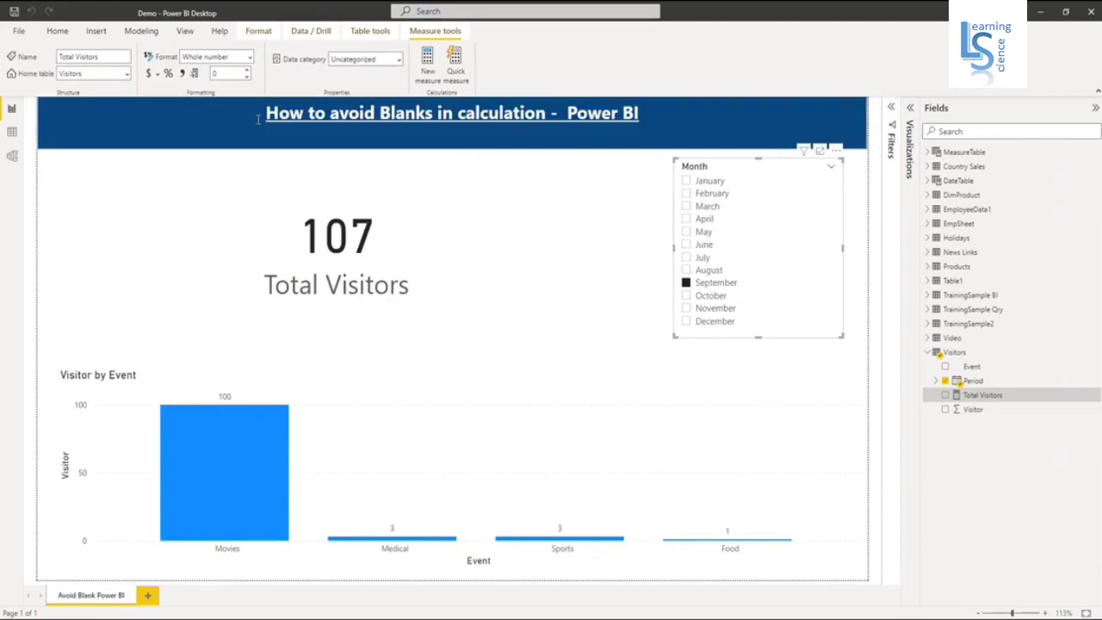
Test March (0), September and October, clear the filter to show 354, and reopen Total Visitors
left_click(687, 207)
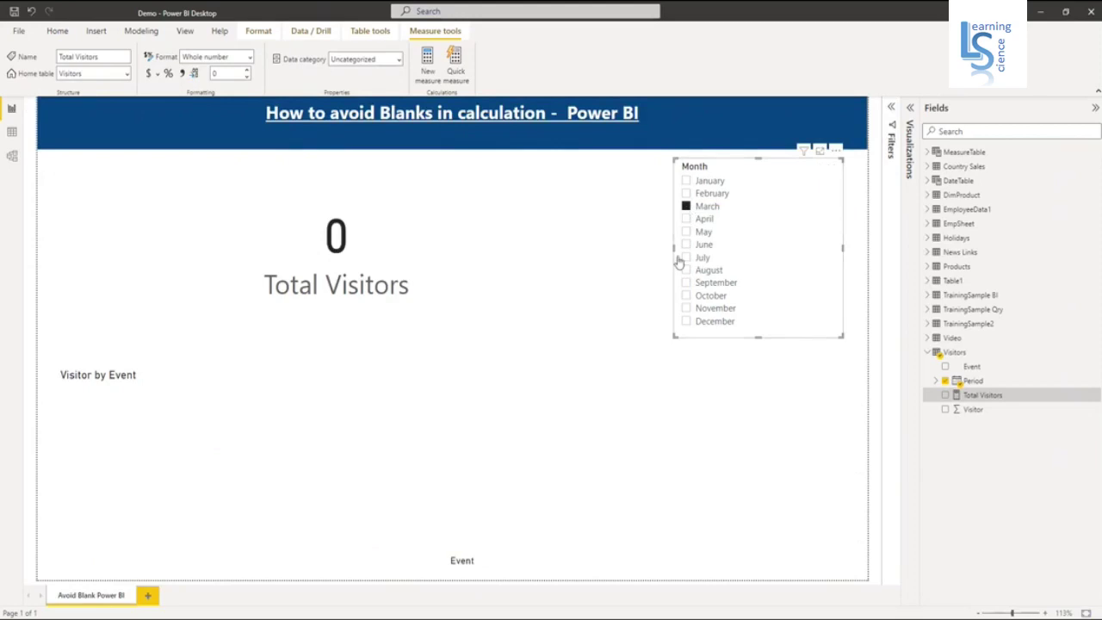
left_click(686, 284)
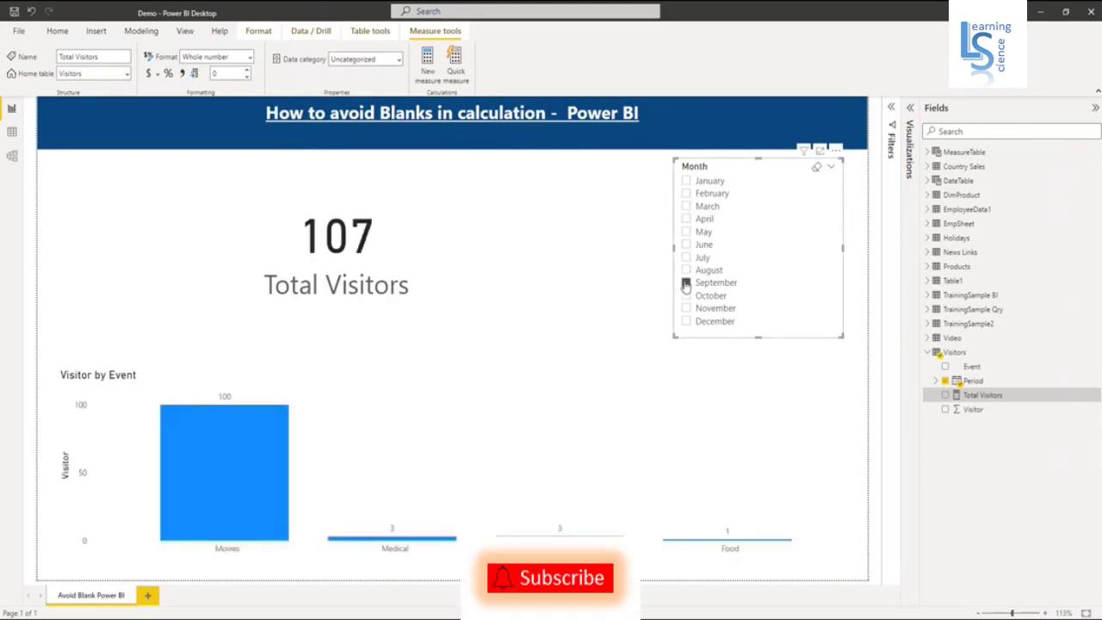
left_click(686, 296)
left_click(687, 297)
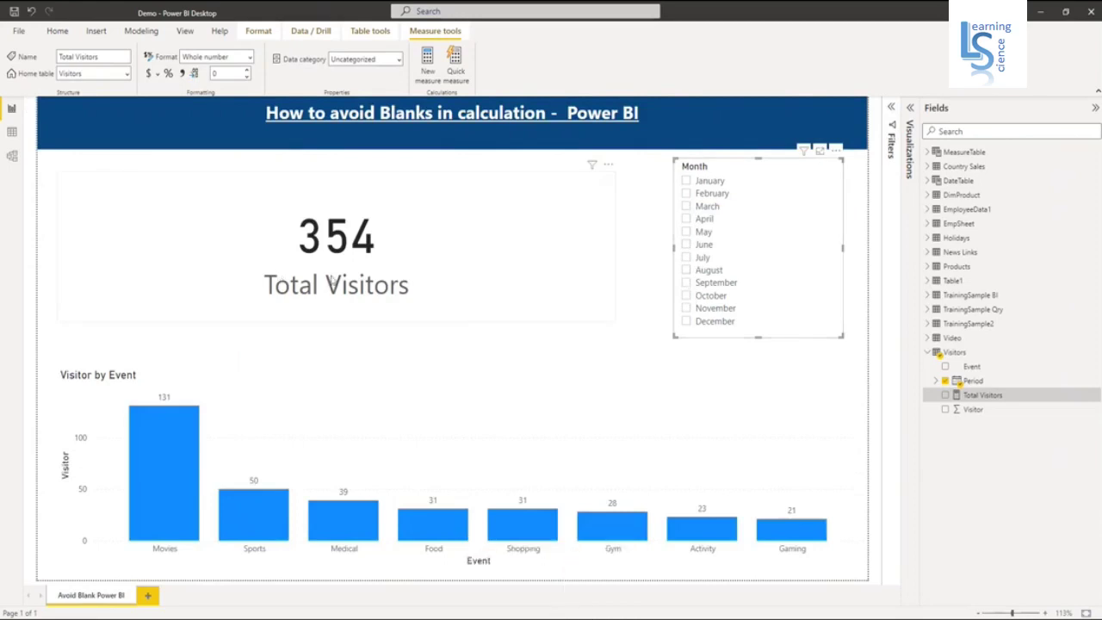
left_click(686, 207)
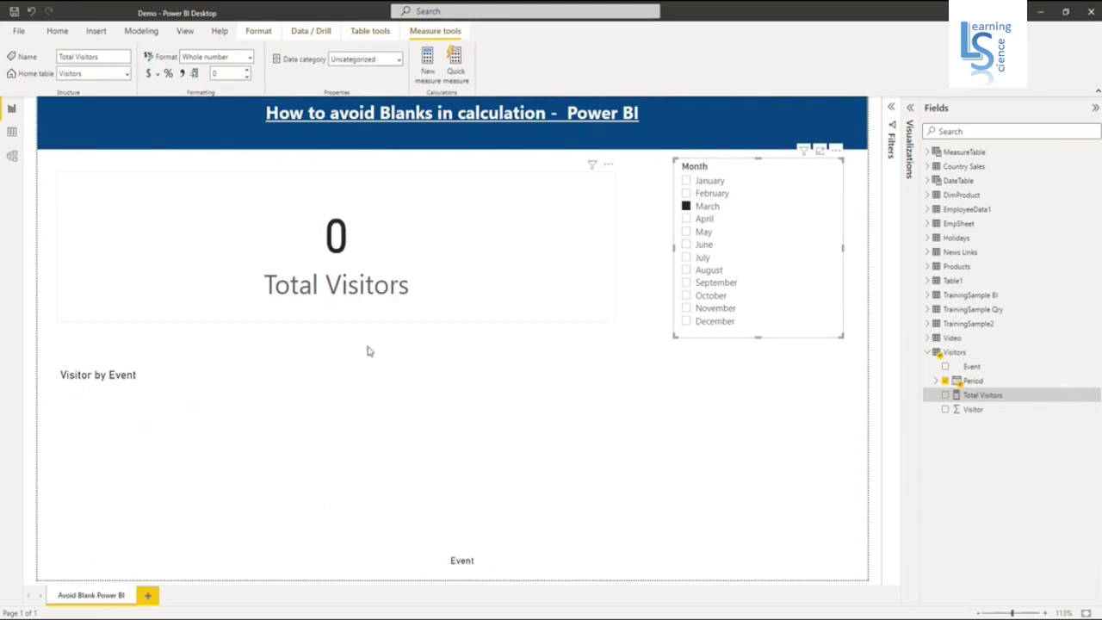
left_click(686, 207)
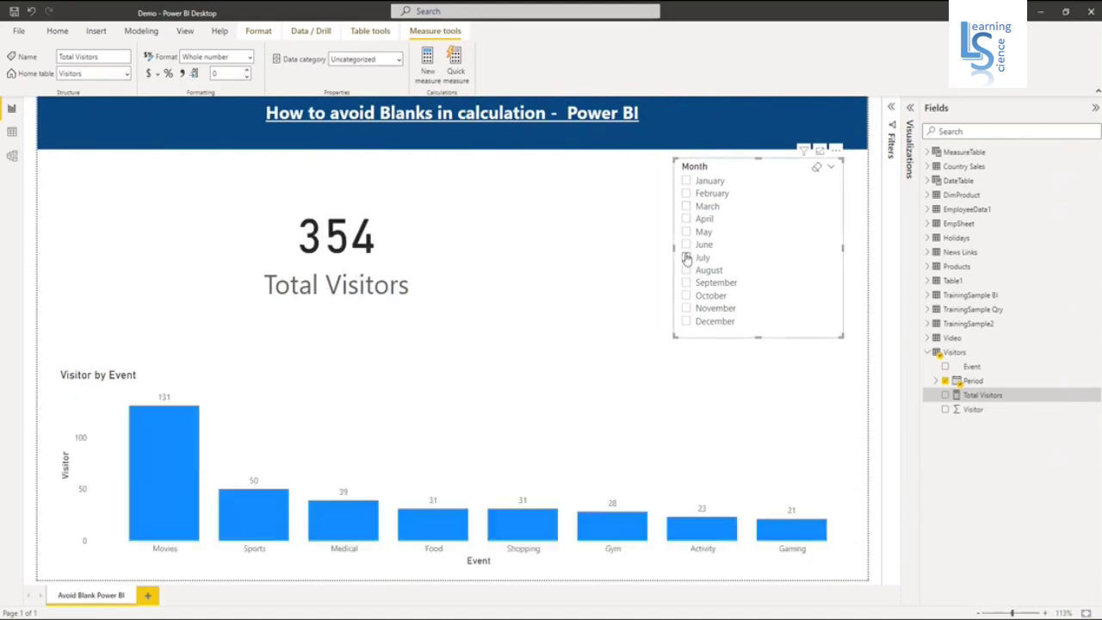
left_click(983, 396)
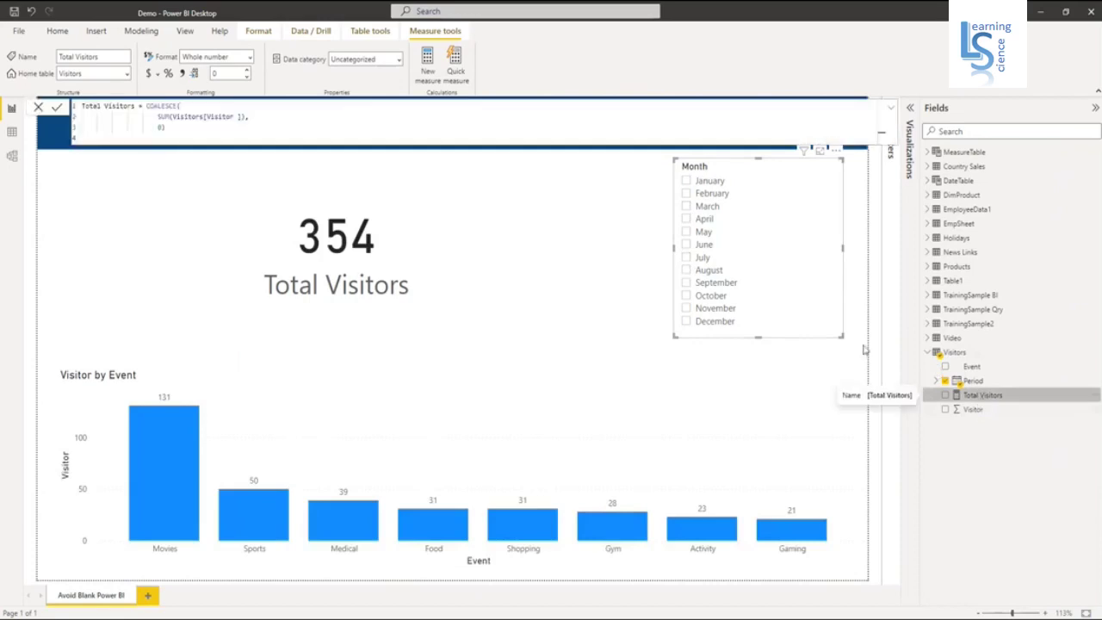
Replace the fallback 0 in COALESCE with the text "Closed, No visitor"
double_click(161, 127)
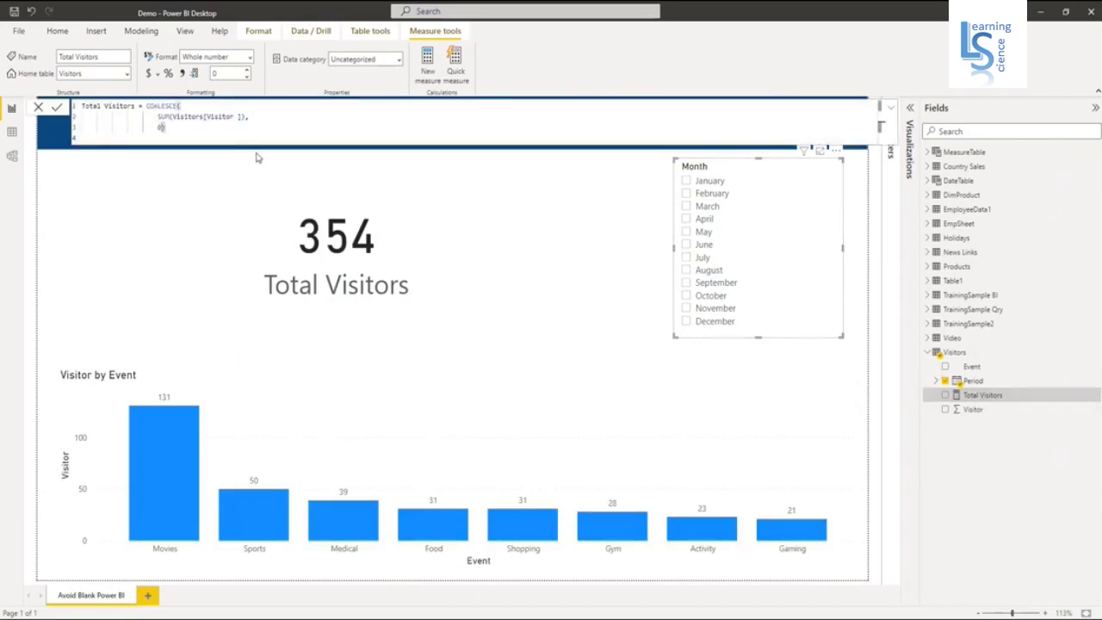
key("BackSpace")
type("\"Closed, N")
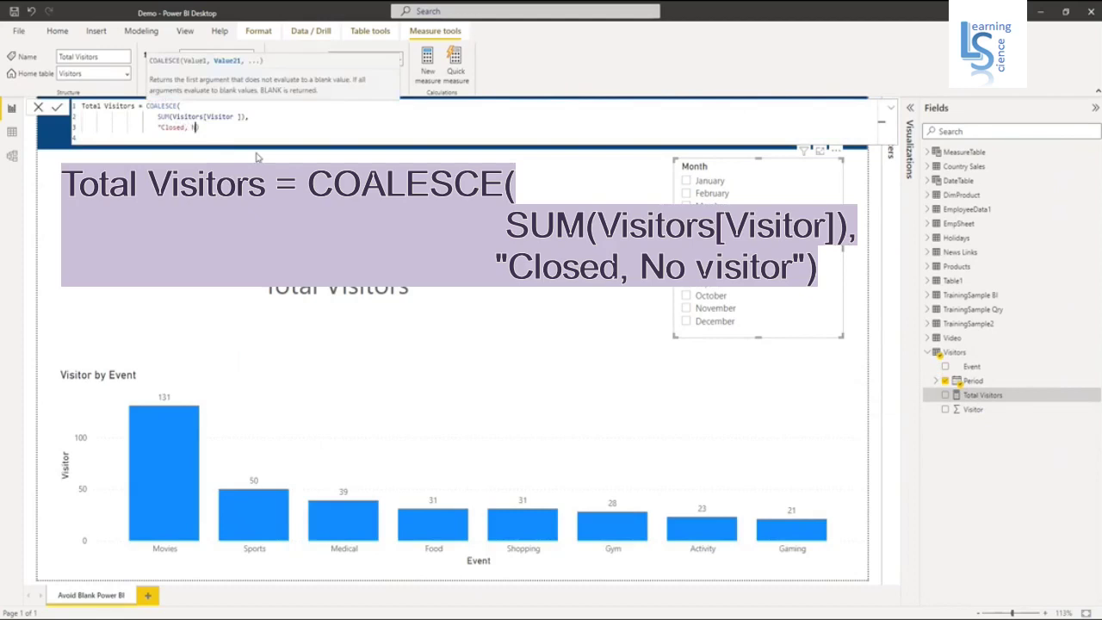
type("o visitor\")")
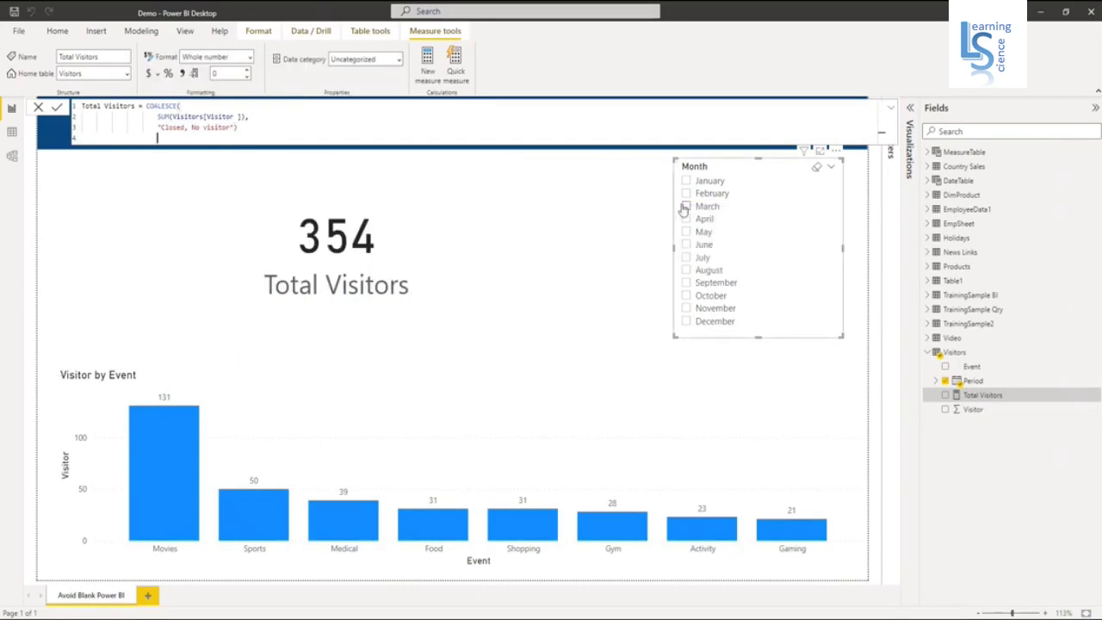
Filter through March, September, October and August; August's card reads 'Closed, No visitor'
left_click(685, 207)
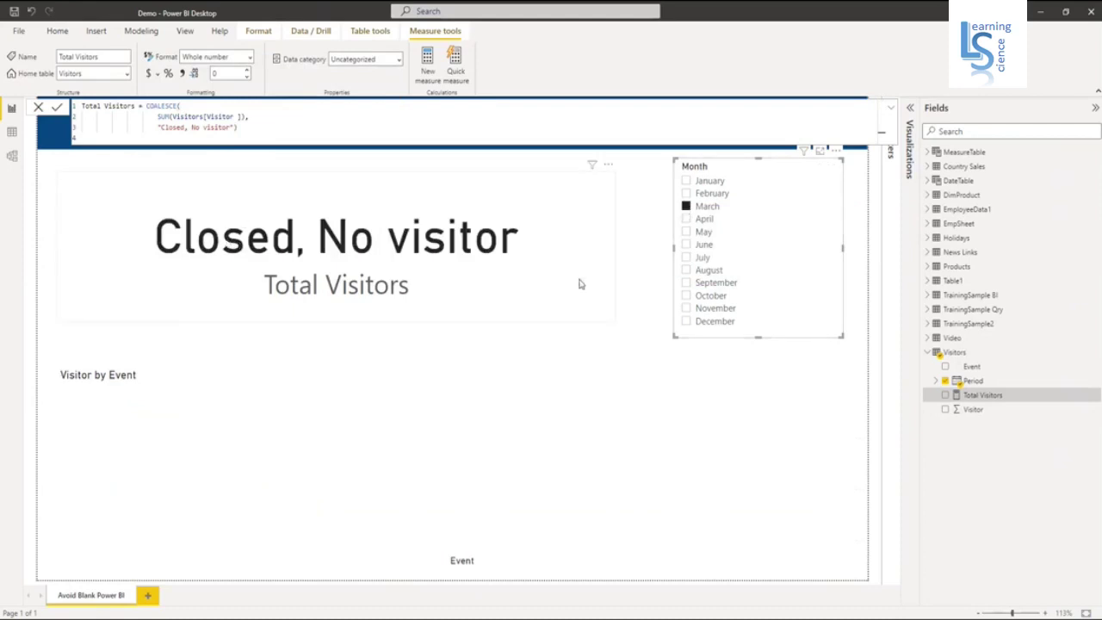
left_click(686, 284)
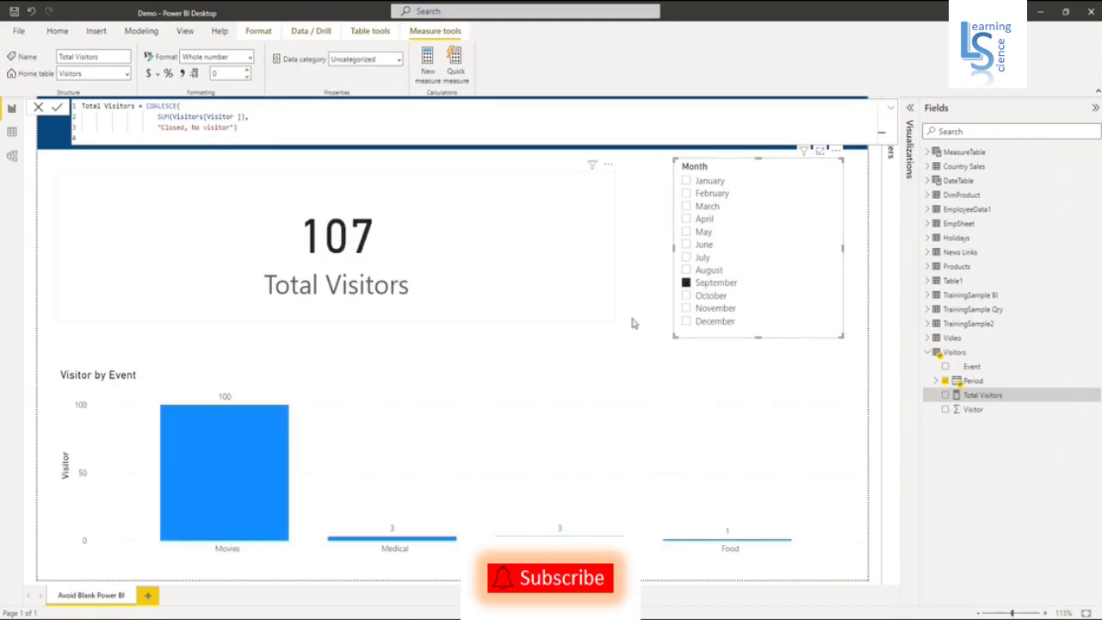
left_click(686, 295)
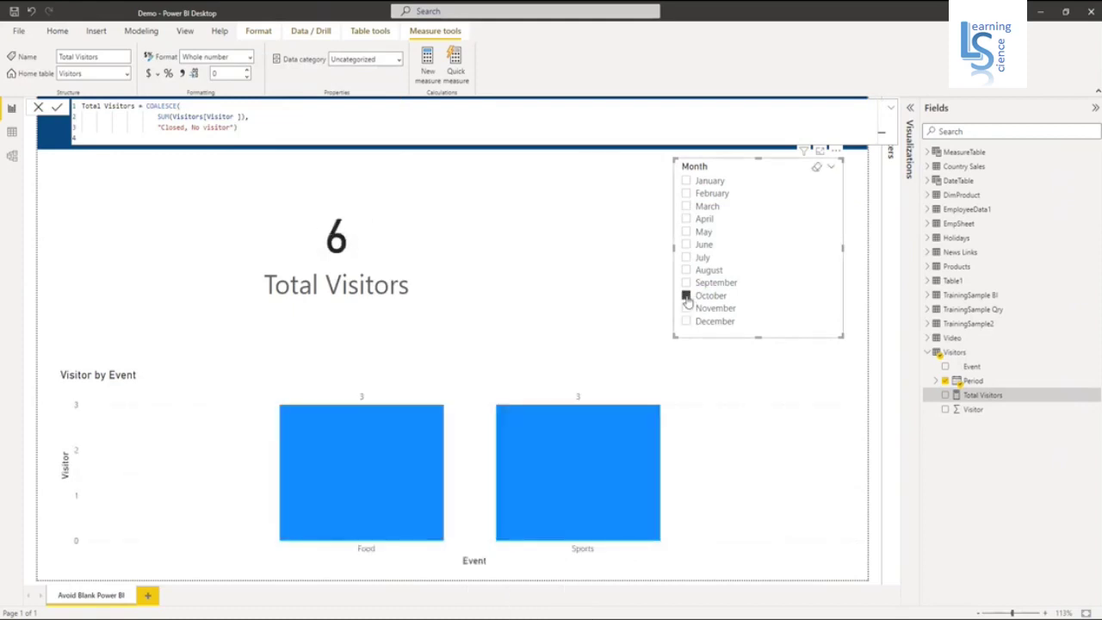
left_click(697, 271)
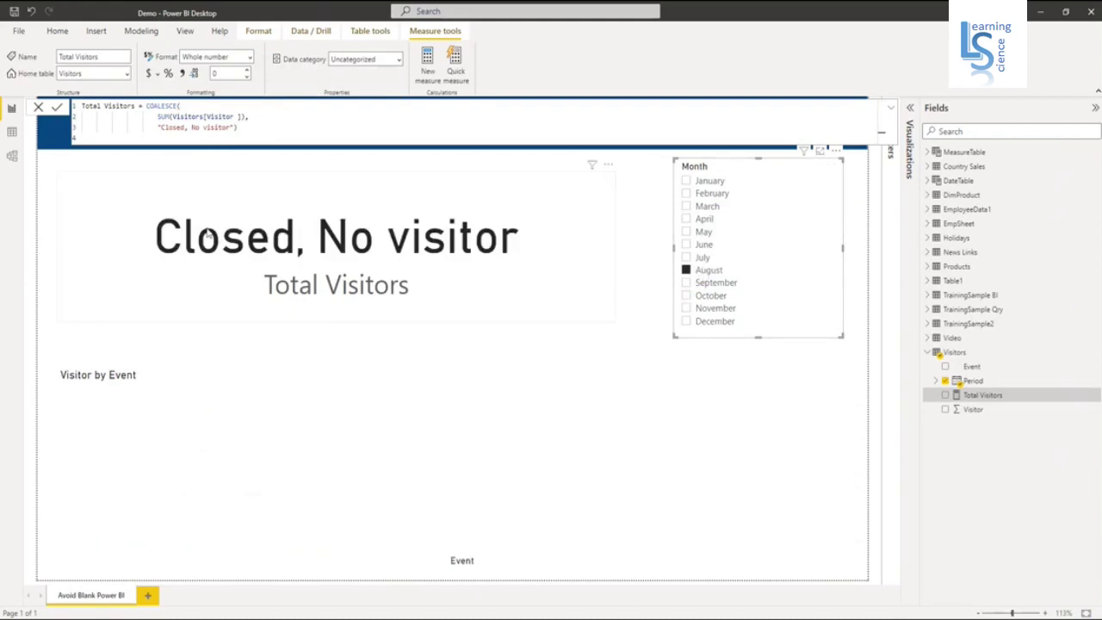